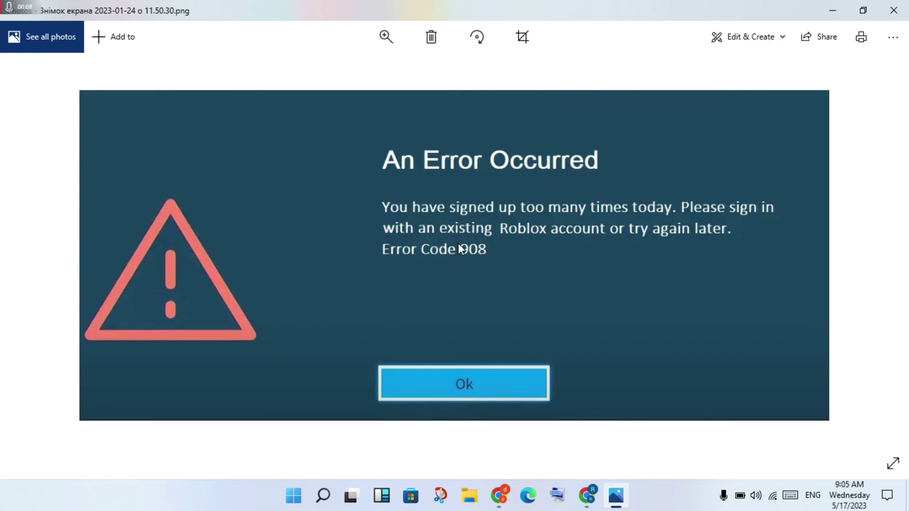
Step: Close the error screenshot and search Windows for 'device' to find Device Manager
key("XF86AudioRaiseVolume")
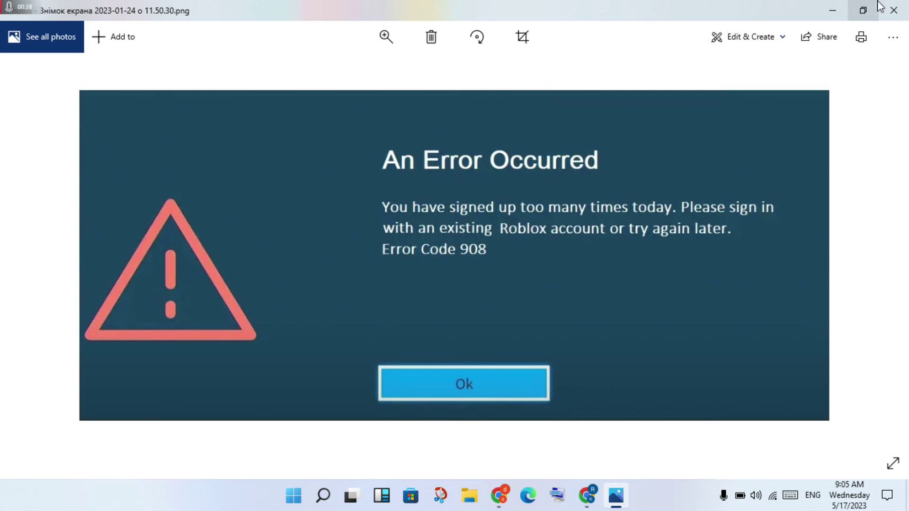
left_click(892, 10)
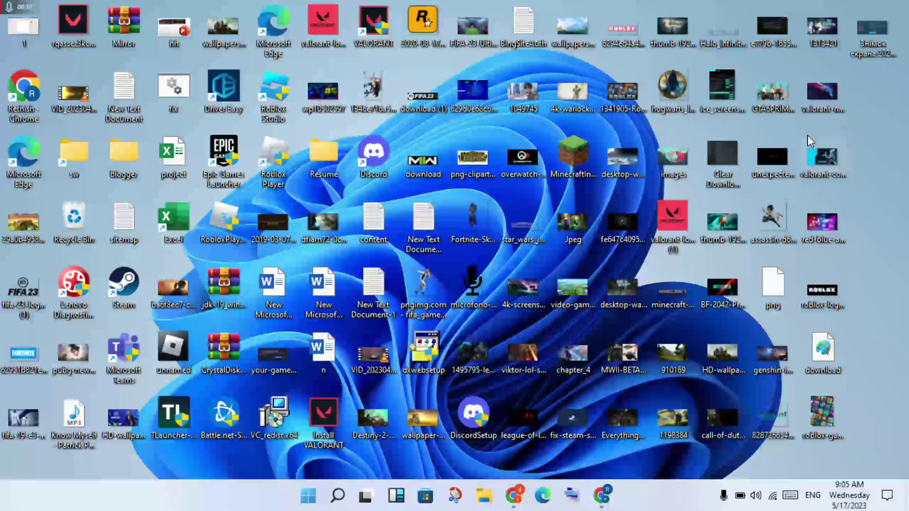
left_click(338, 495)
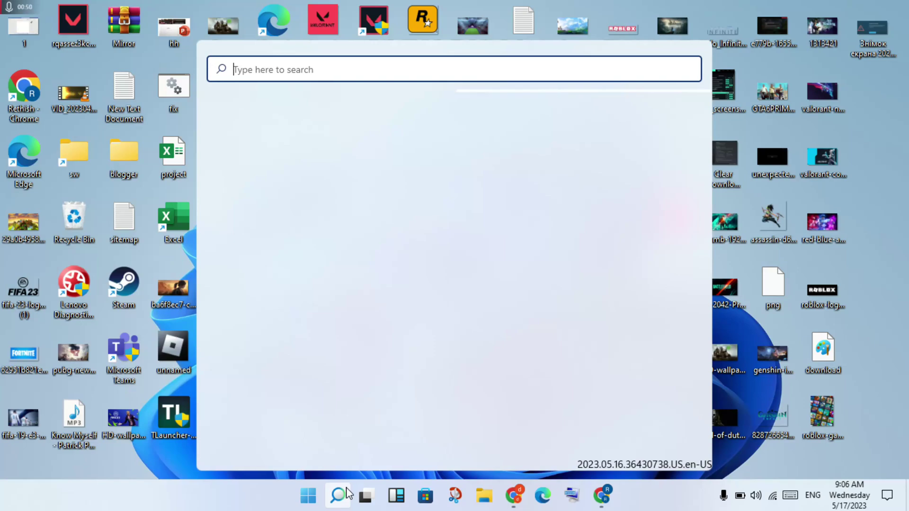
type("n")
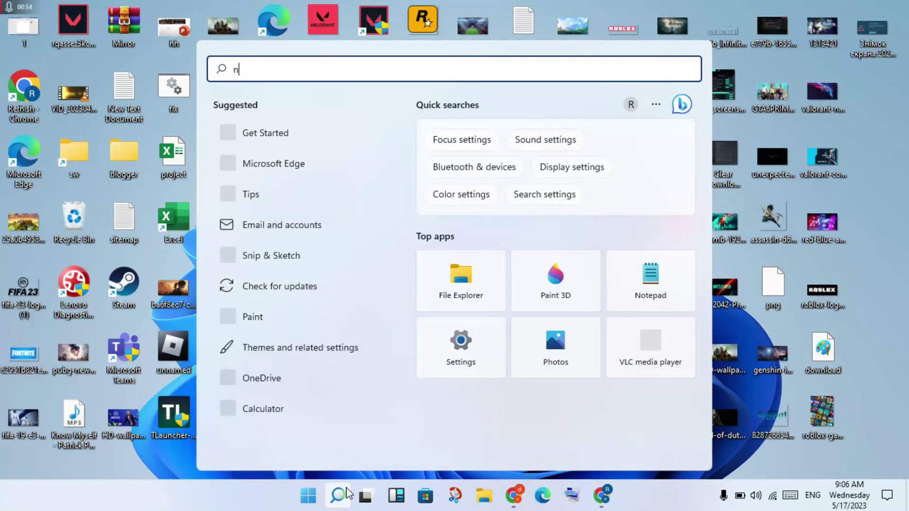
key("BackSpace")
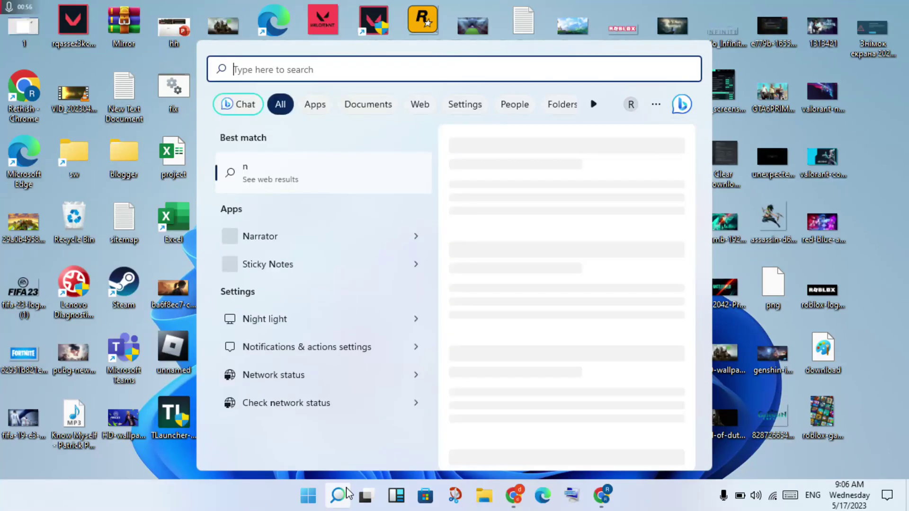
type("devi")
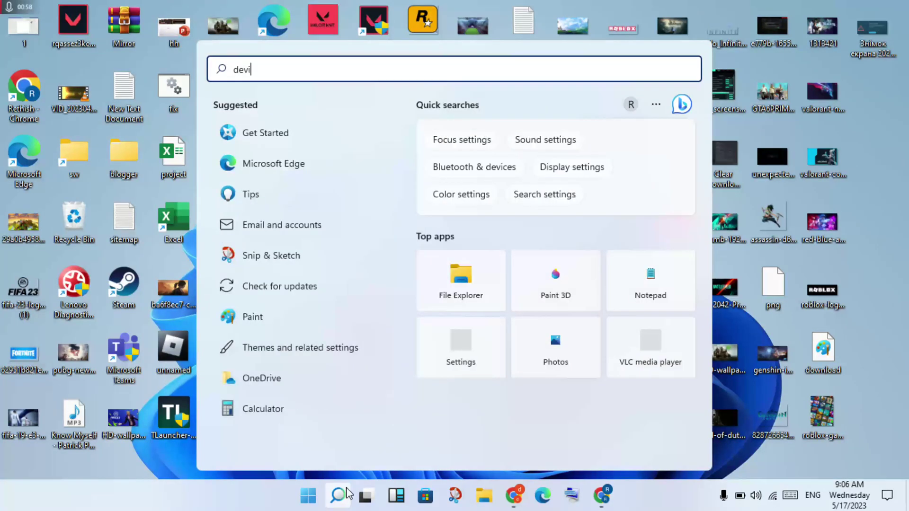
type("ce")
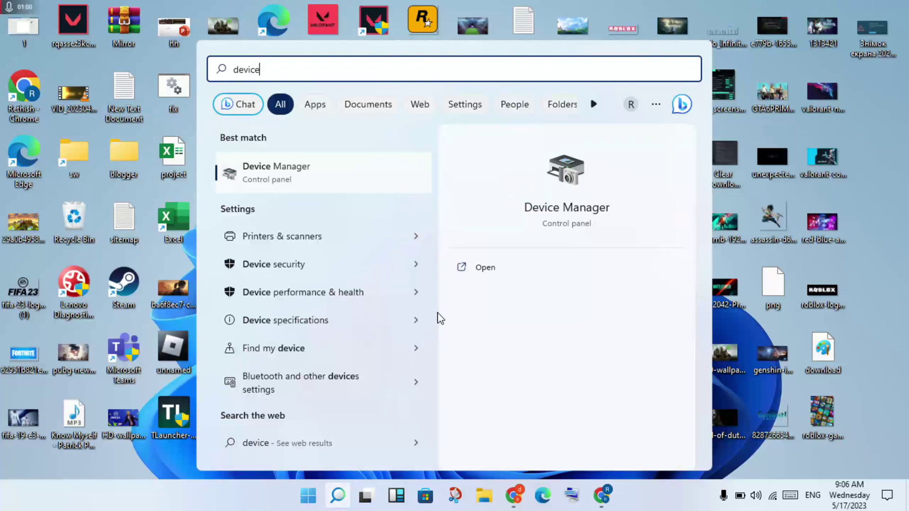
left_click(487, 271)
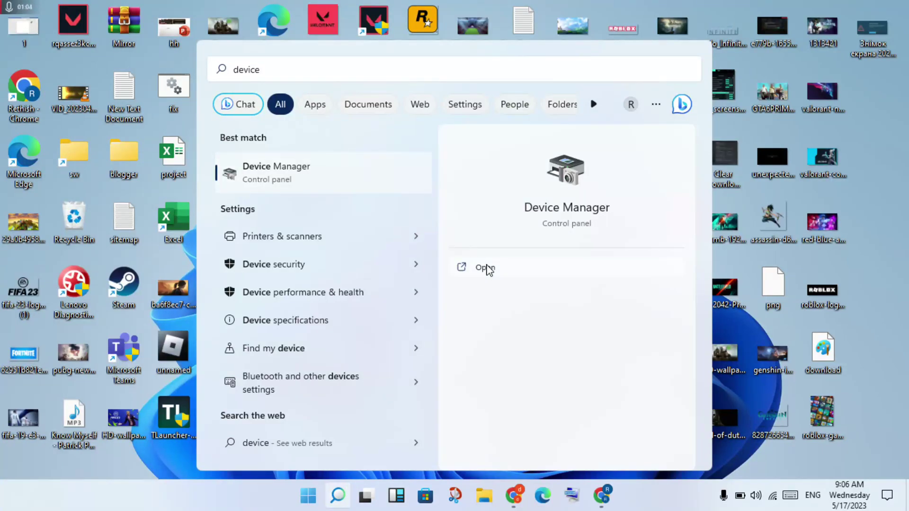
Step: Search automatically for a Qualcomm Atheros wireless driver, confirm it's current, and close Device Manager
left_click(486, 265)
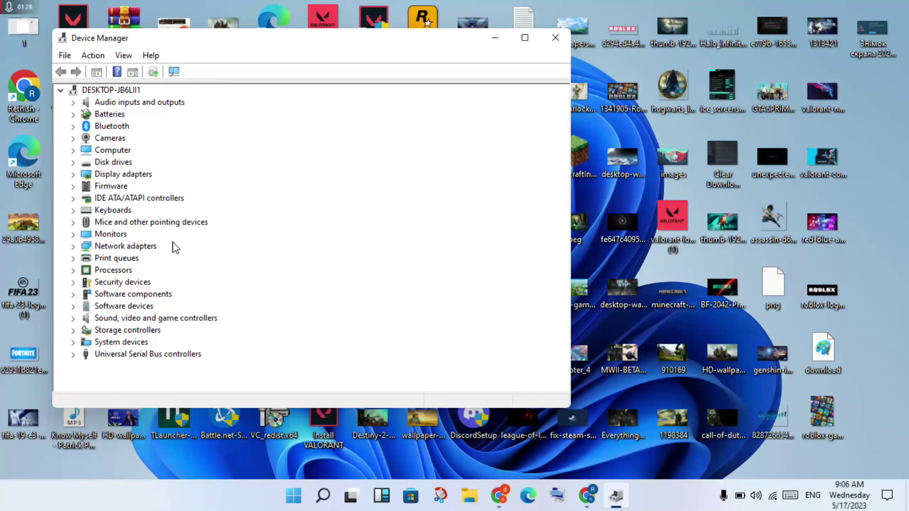
double_click(131, 245)
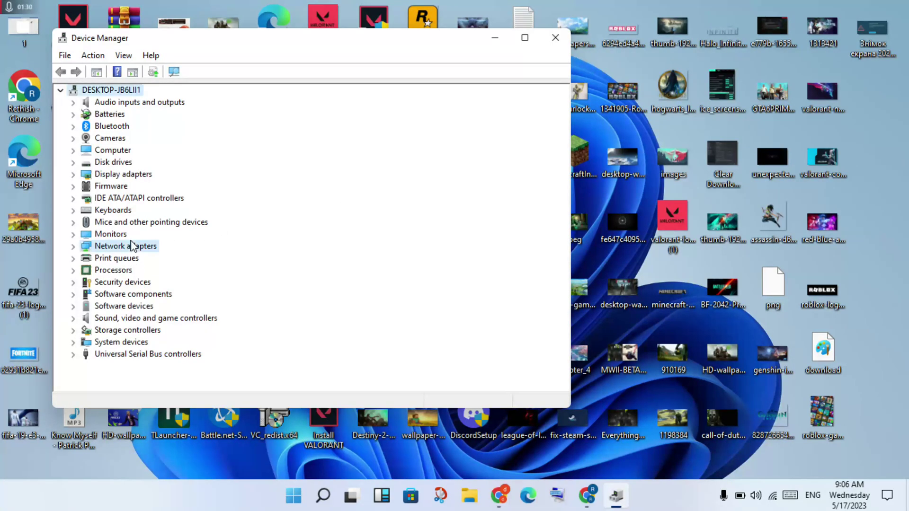
left_click(248, 259)
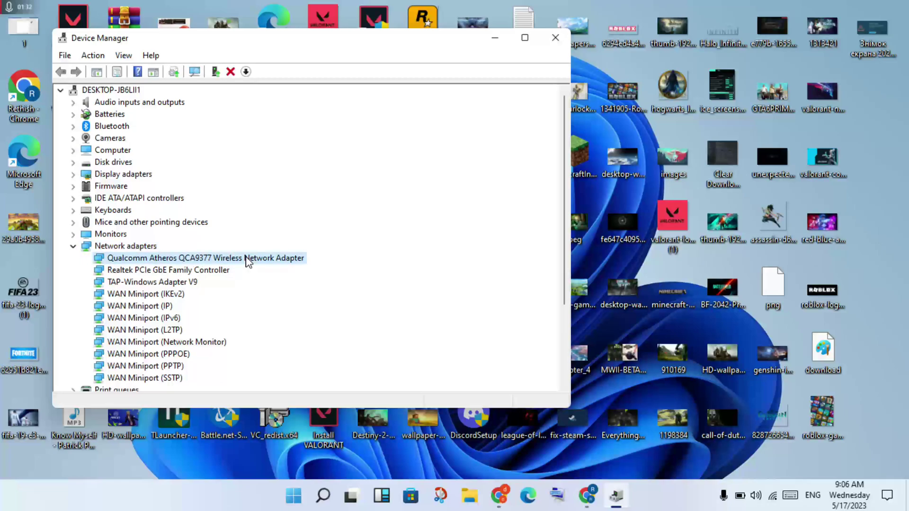
right_click(247, 259)
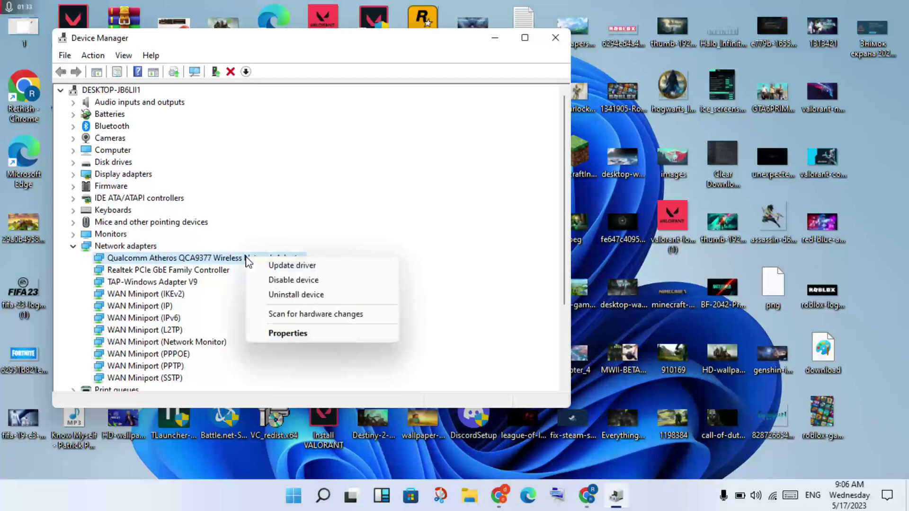
left_click(289, 263)
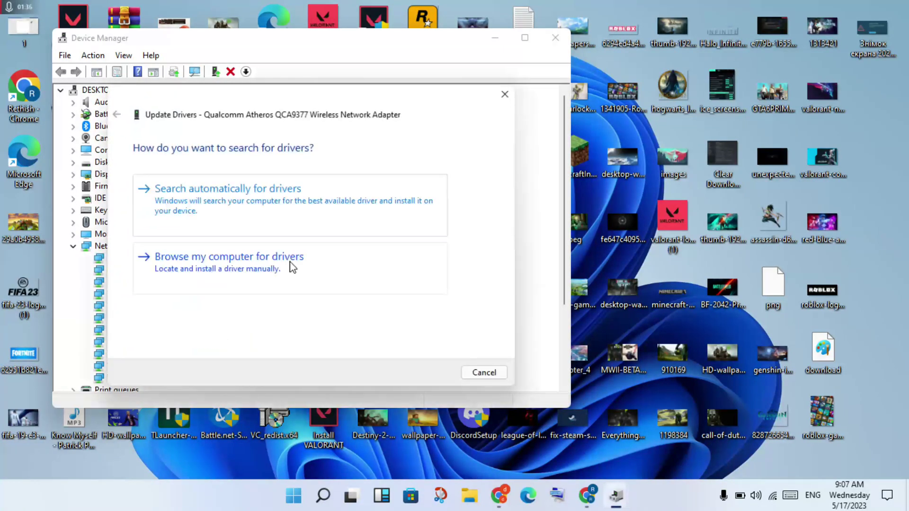
left_click(272, 220)
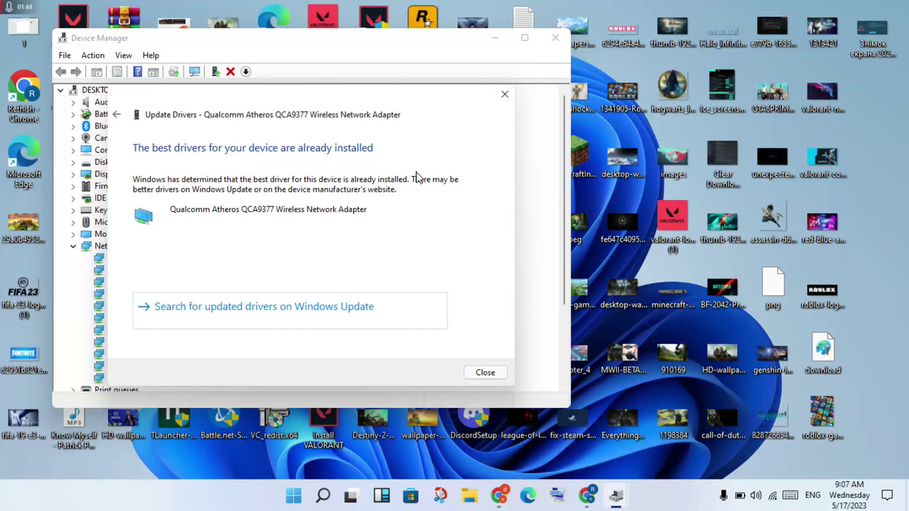
left_click(489, 375)
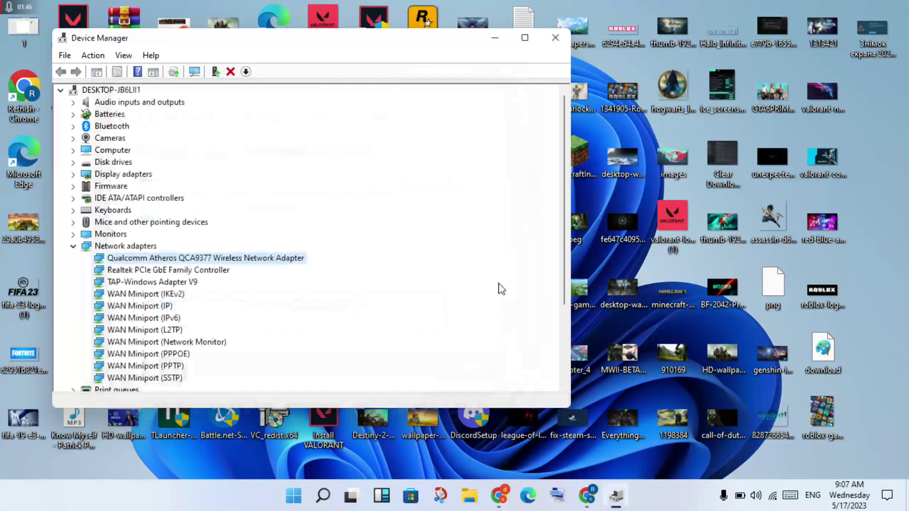
left_click(550, 36)
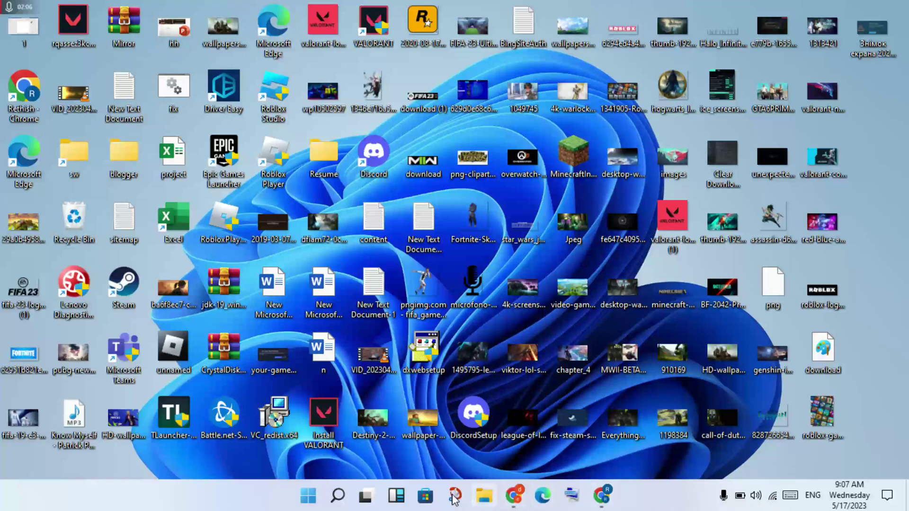
Step: Search for 'windows sec' and open the Windows Security app
left_click(337, 499)
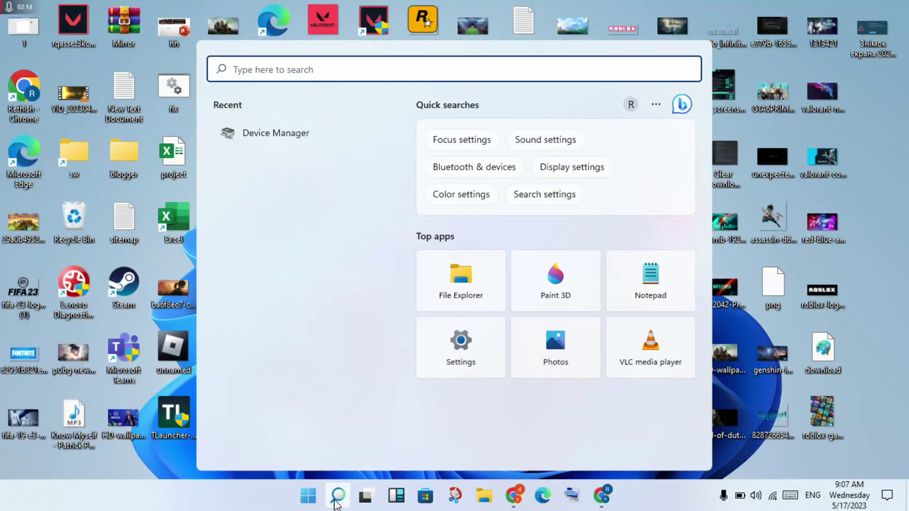
type("wi")
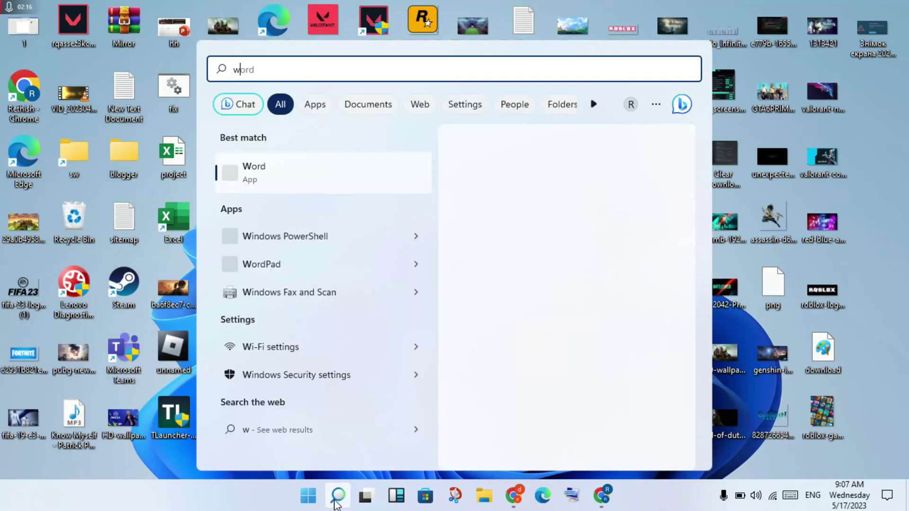
type("nd")
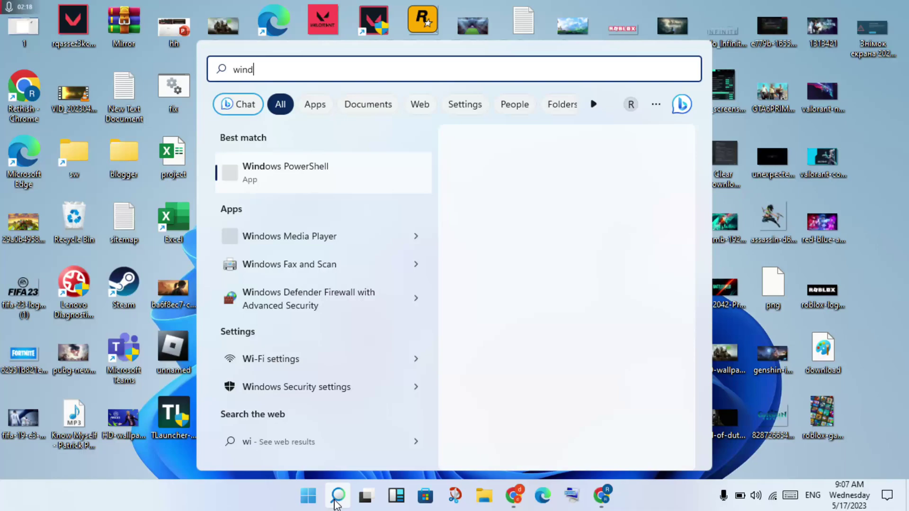
type("ows se")
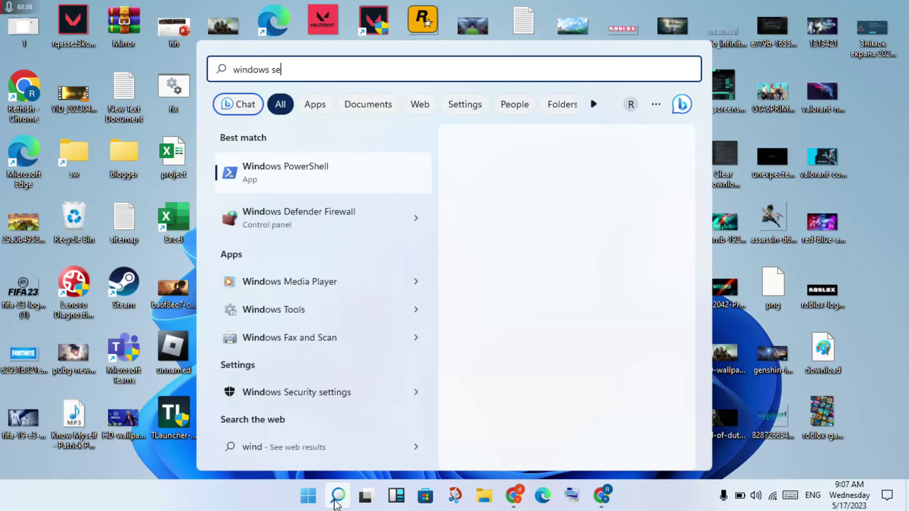
type("c")
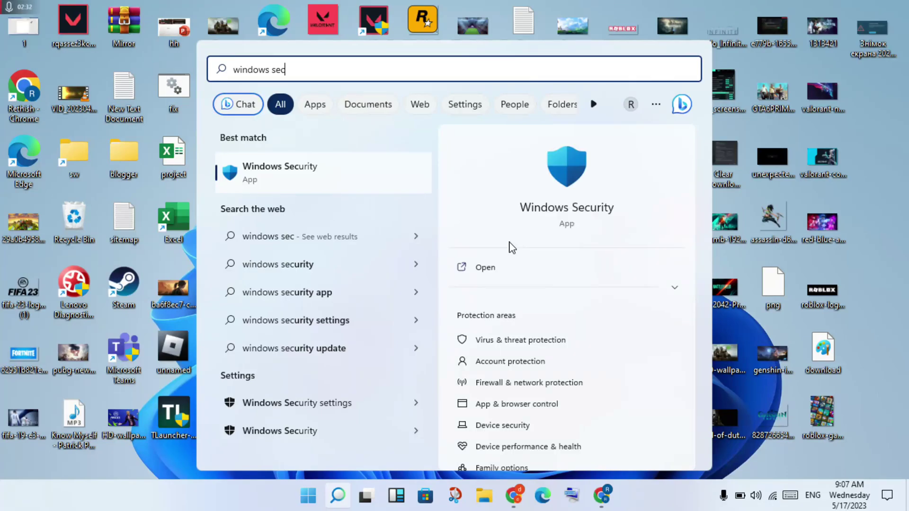
left_click(500, 269)
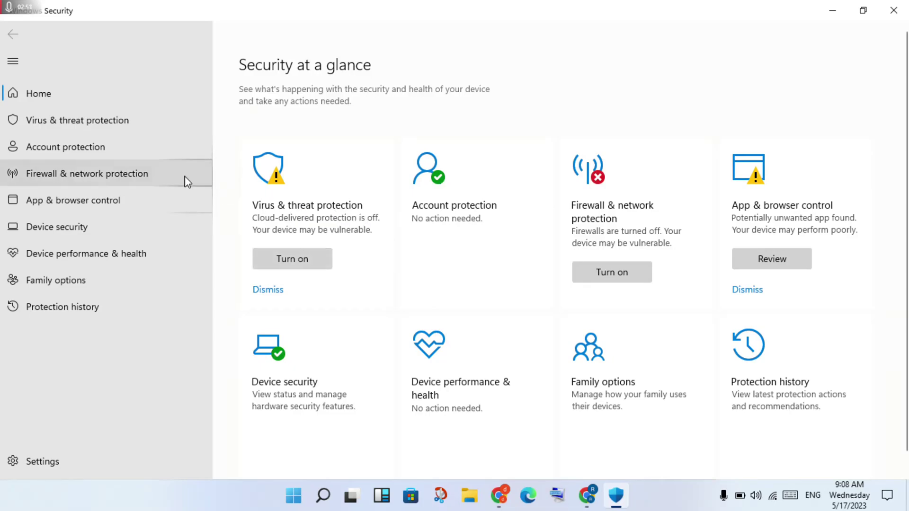
Step: Switch off Defender real-time protection, then open the firewall's allowed-apps list
left_click(140, 135)
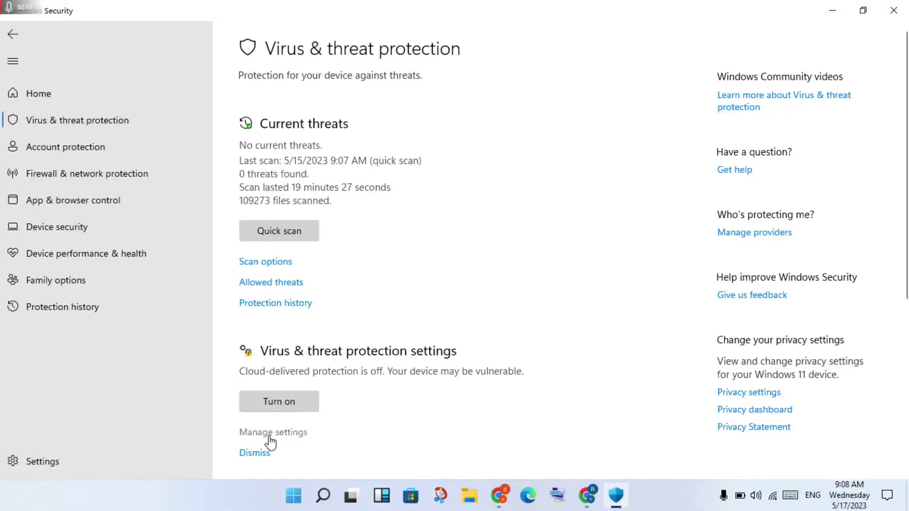
left_click(271, 442)
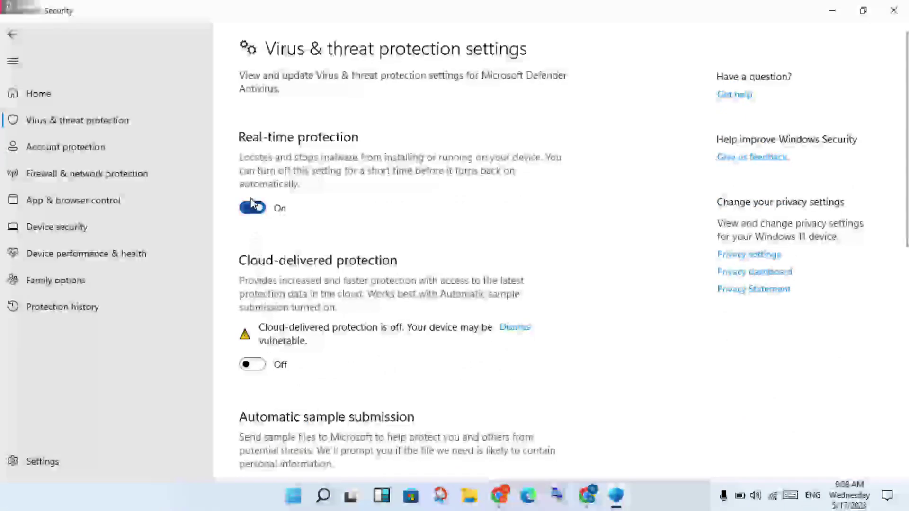
left_click(253, 207)
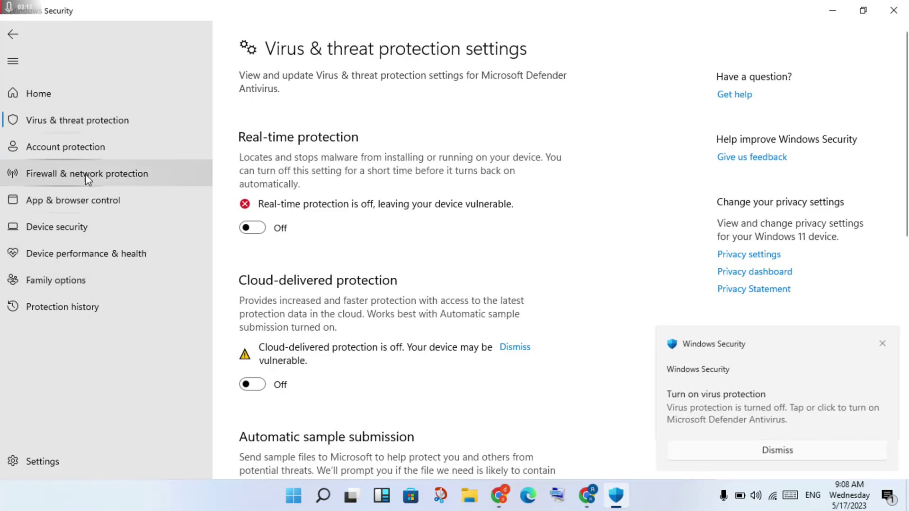
left_click(115, 176)
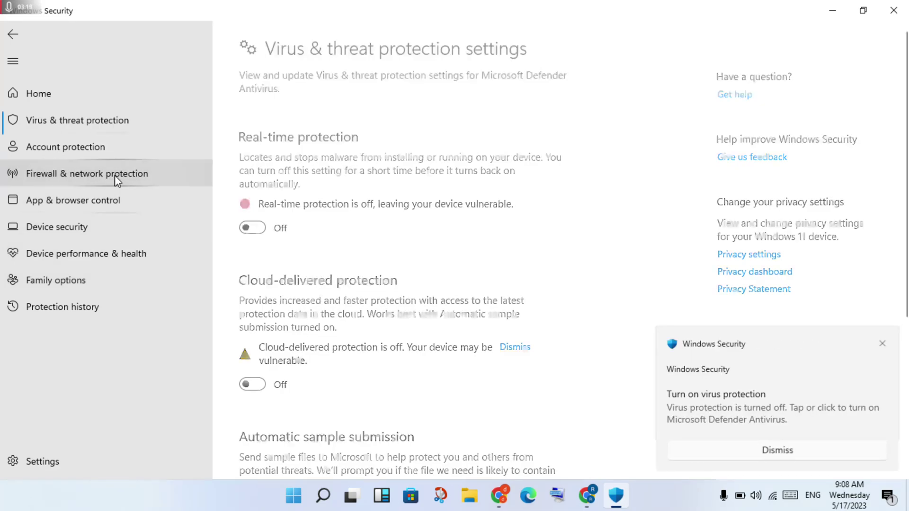
scroll(474, 346, "down", 3)
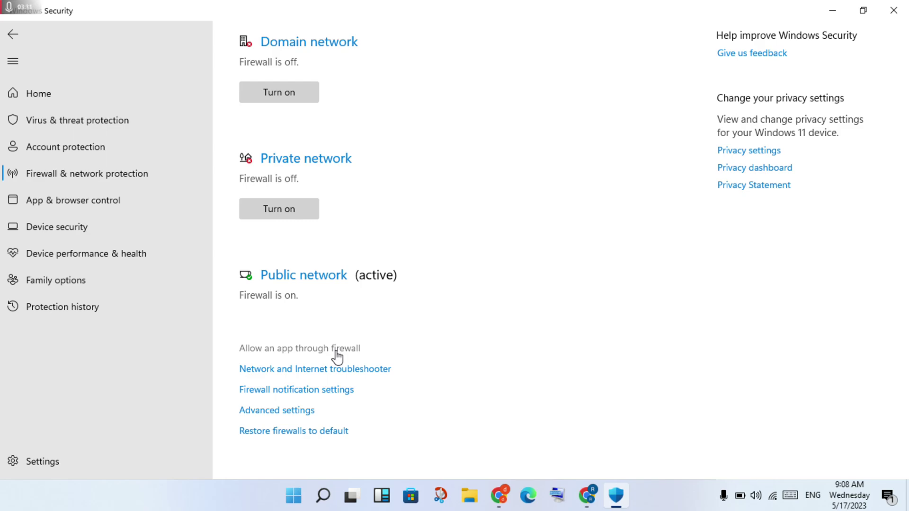
left_click(337, 351)
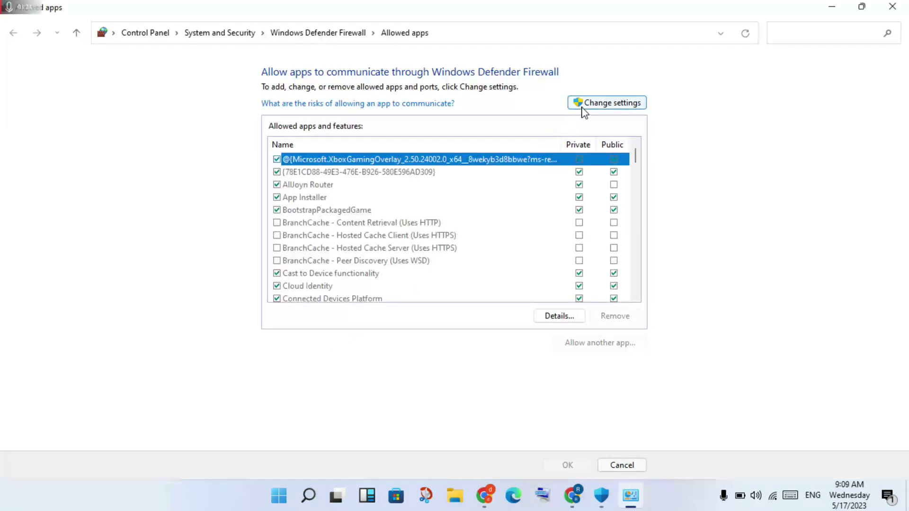
Step: Allow Roblox on Private and Public networks, save with OK, and close Windows Security
left_click(582, 106)
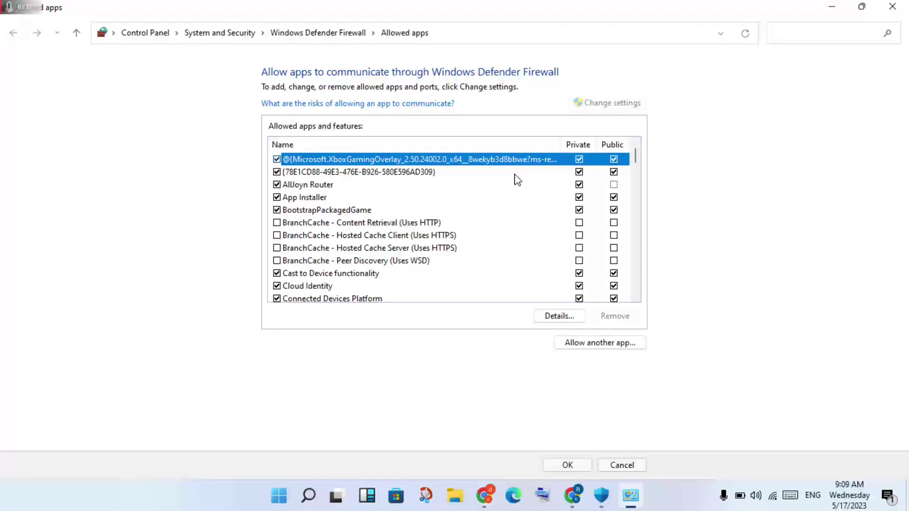
scroll(497, 206, "down", 1)
scroll(497, 207, "down", 2)
scroll(497, 206, "down", 3)
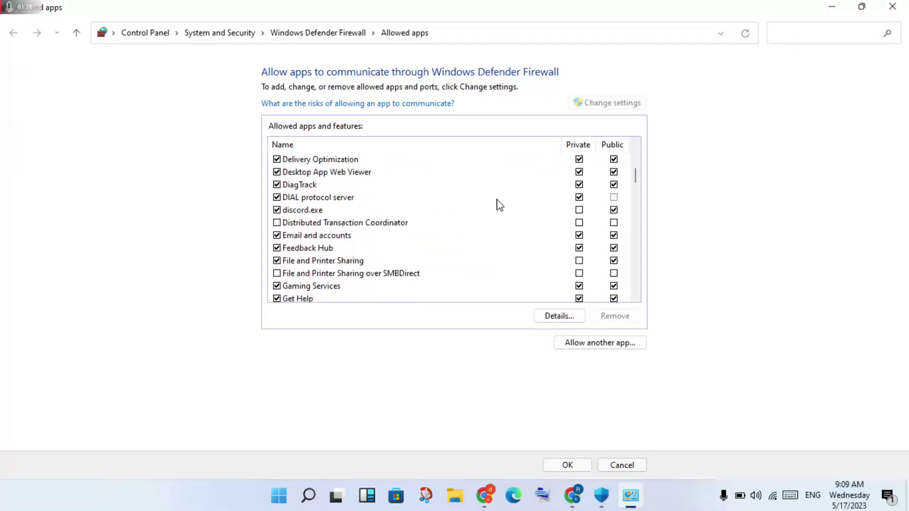
scroll(496, 205, "down", 4)
scroll(497, 204, "down", 1)
scroll(498, 205, "down", 8)
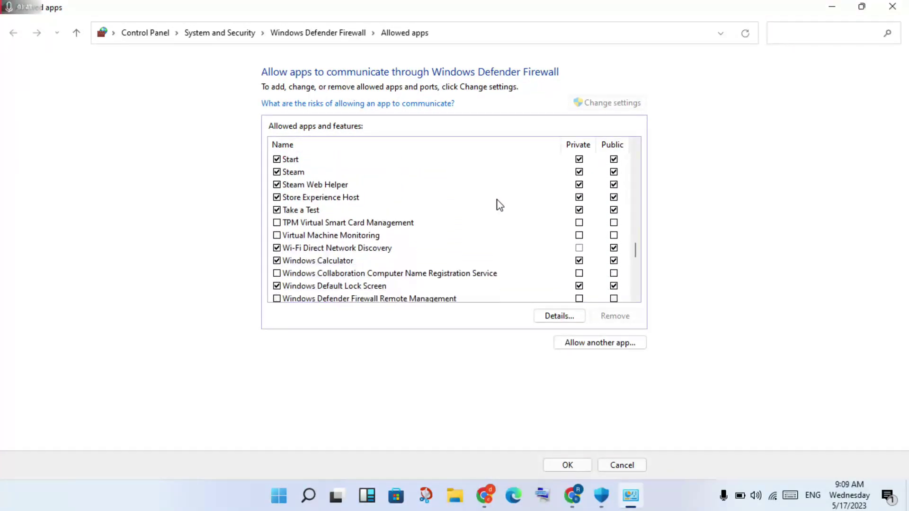
scroll(497, 206, "up", 2)
scroll(497, 204, "up", 1)
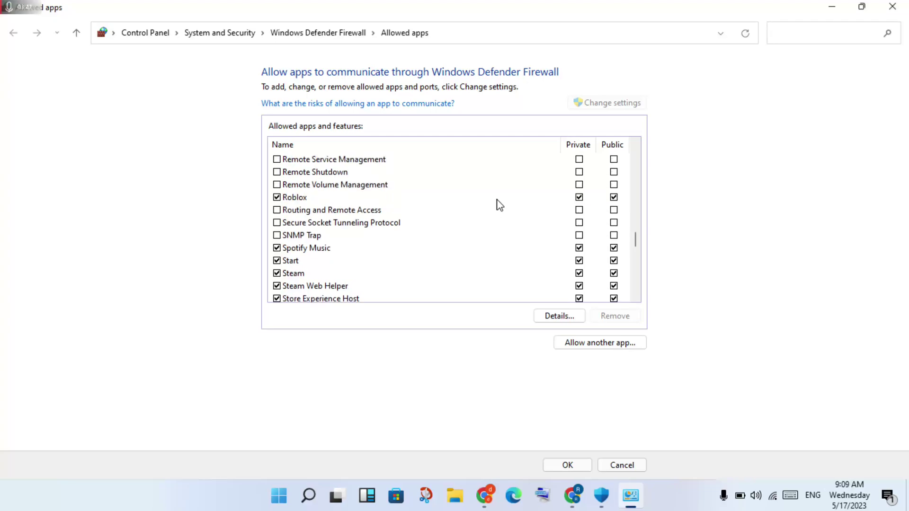
left_click(398, 197)
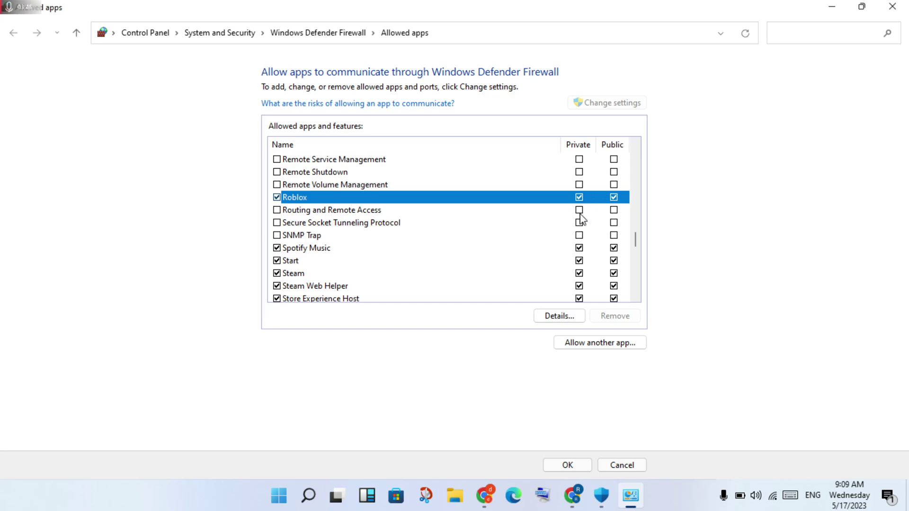
left_click(568, 466)
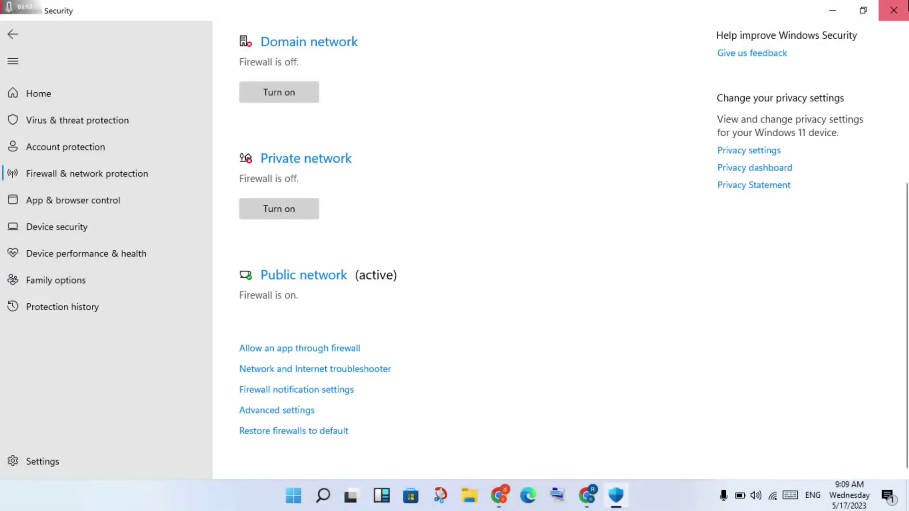
left_click(894, 10)
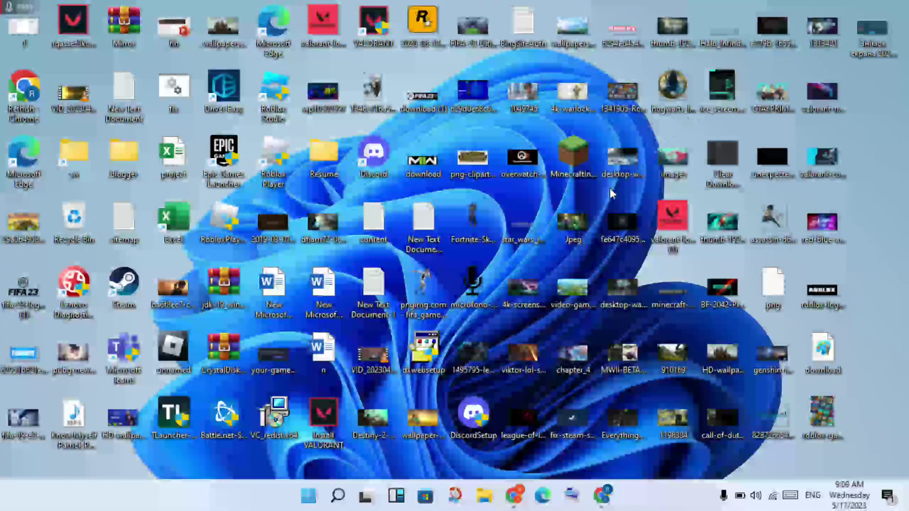